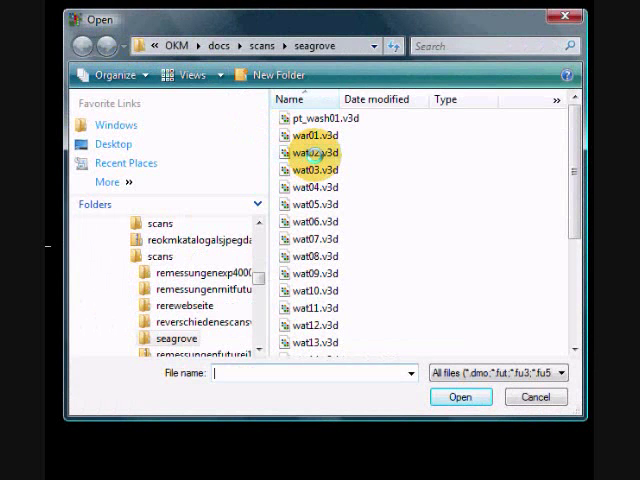
Select wat03.v3d in the seagrove scans folder to open
left_click(314, 170)
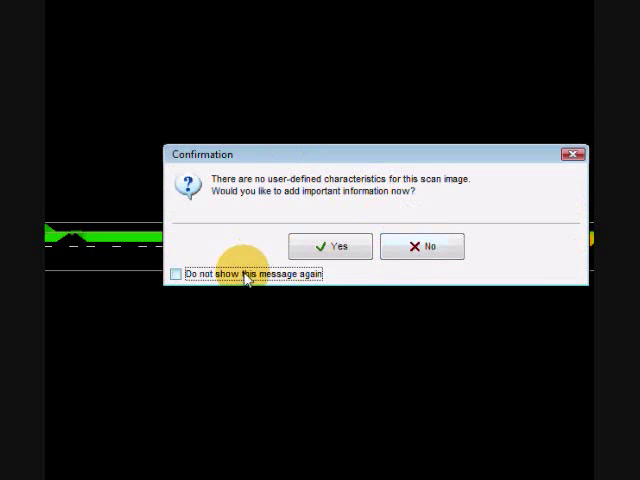
Decline adding scan characteristics and suppress the question in future
left_click(246, 276)
left_click(432, 259)
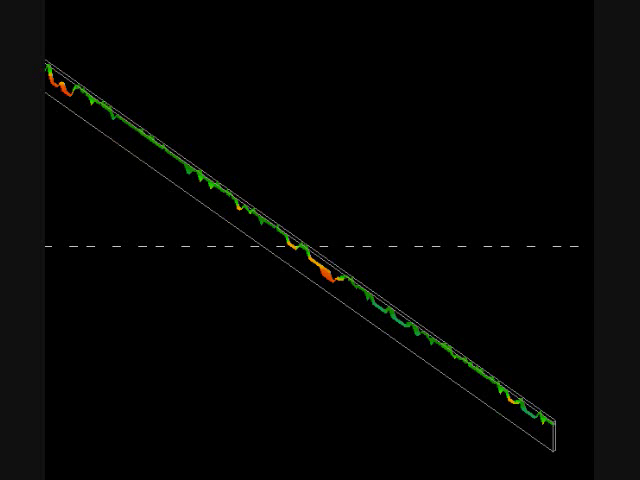
Reopen the File Open dialog with Ctrl+O and select wat03.v3d instead of wat02
key("ctrl+o")
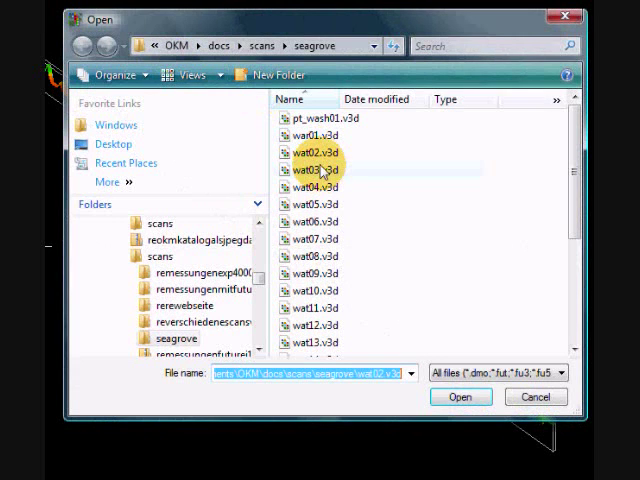
left_click(317, 170)
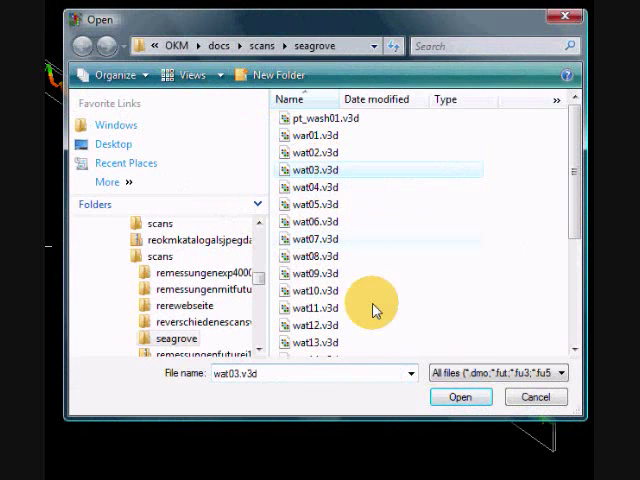